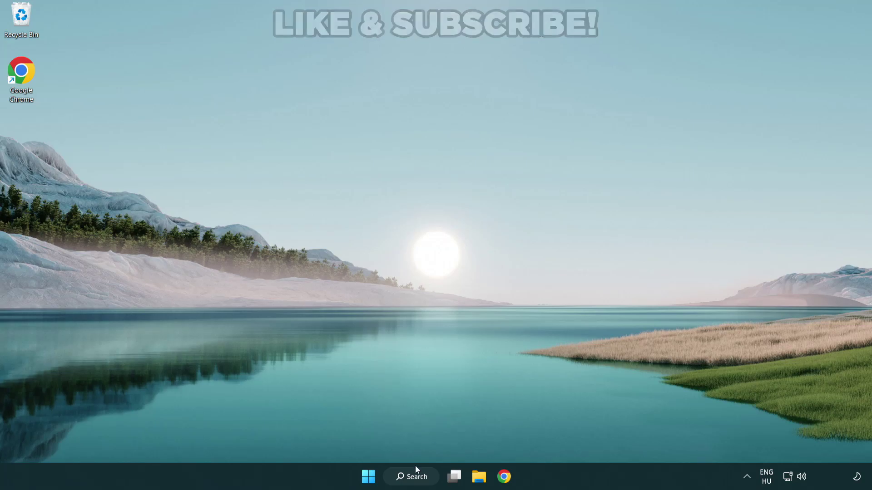
# Search Windows for 'device manager' and open Device Manager from the results.
pyautogui.click(416, 478)
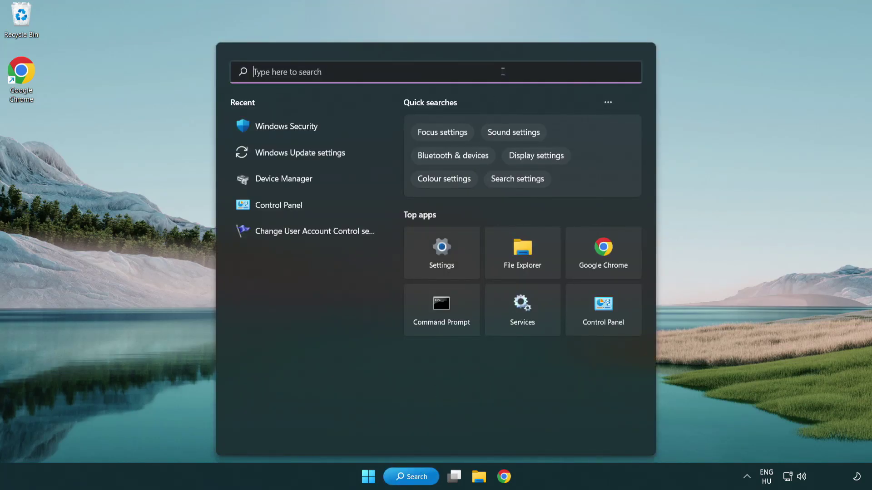
pyautogui.write('device m')
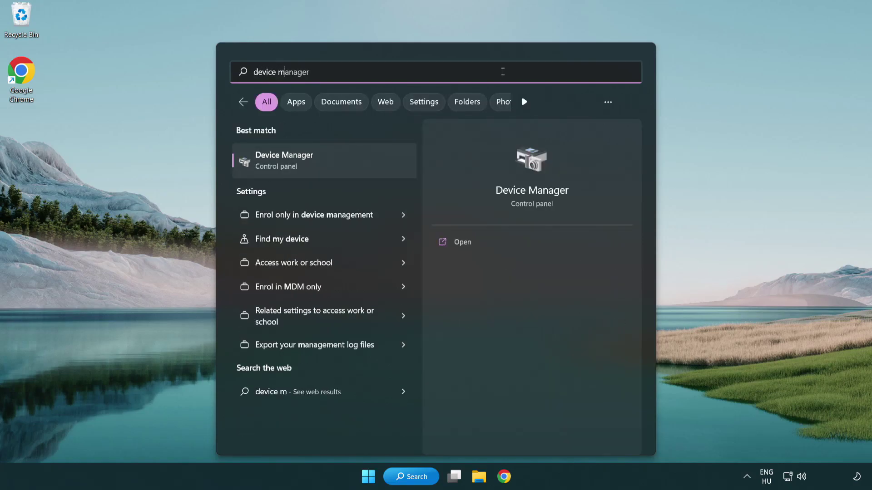
pyautogui.write('anager')
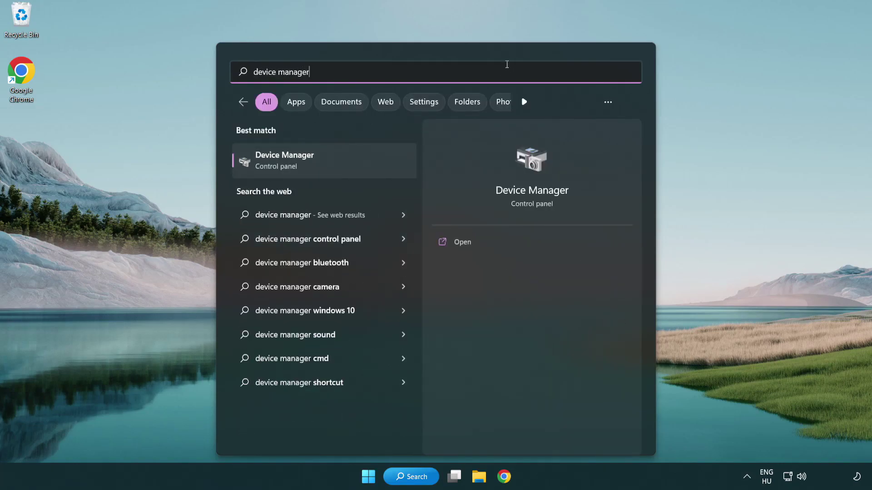
pyautogui.click(349, 164)
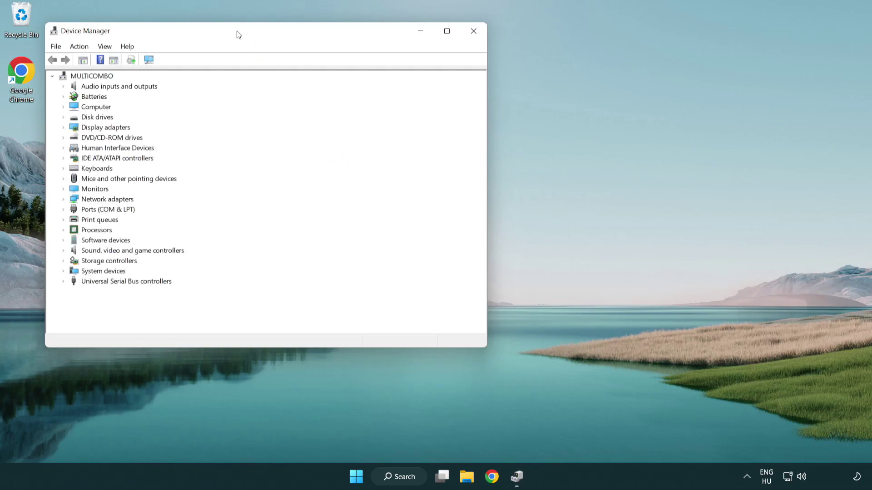
# Start a driver update for the VMware SVGA 3D adapter under Display adapters.
pyautogui.moveTo(237, 33); pyautogui.dragTo(383, 86)
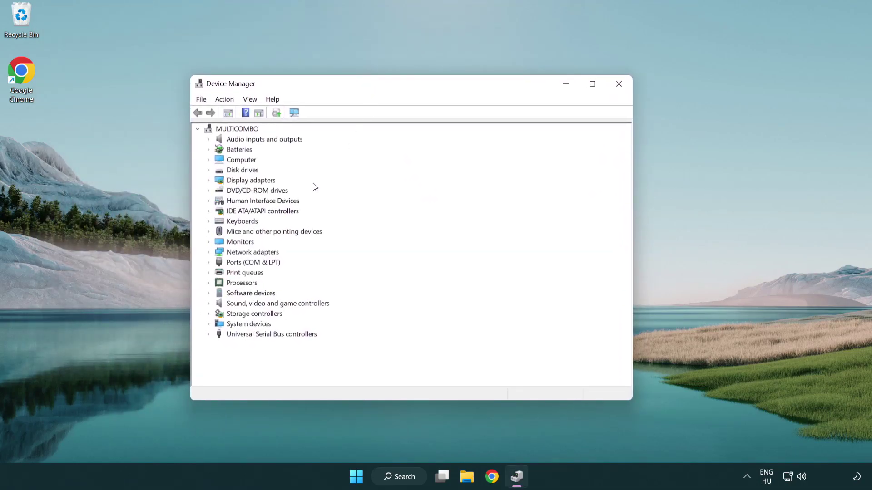
pyautogui.click(240, 181)
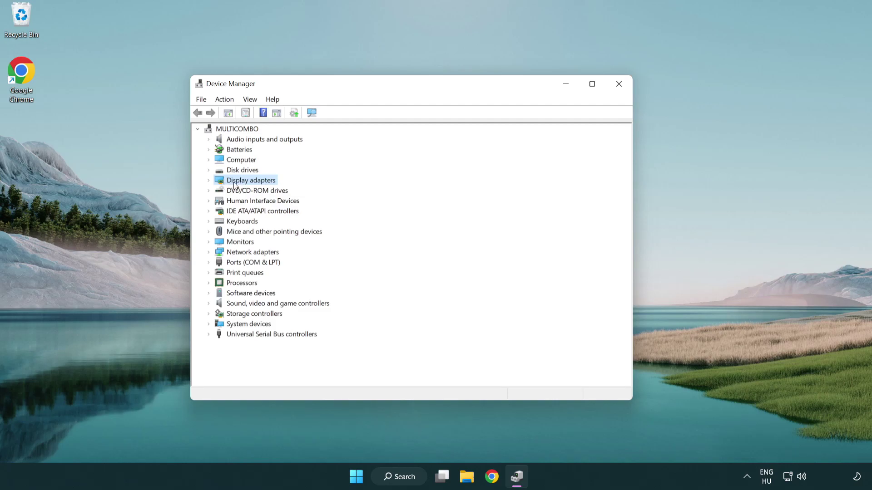
pyautogui.click(209, 181)
pyautogui.click(244, 192)
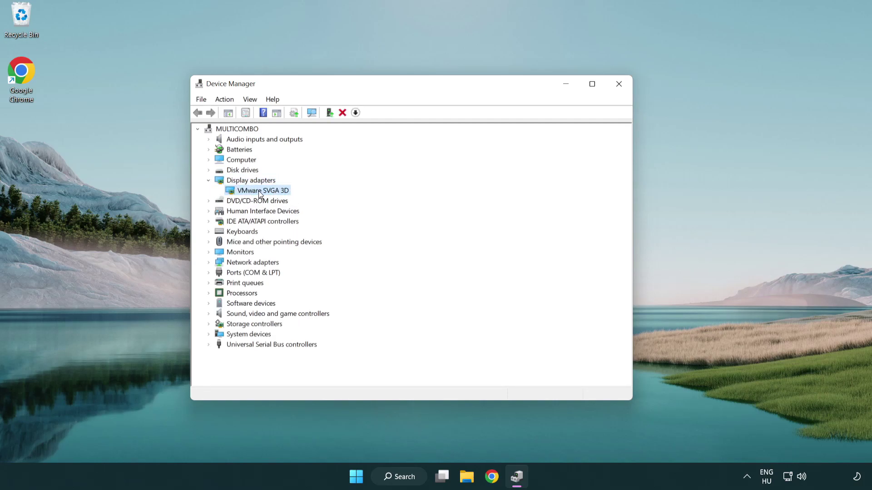
pyautogui.rightClick(258, 191)
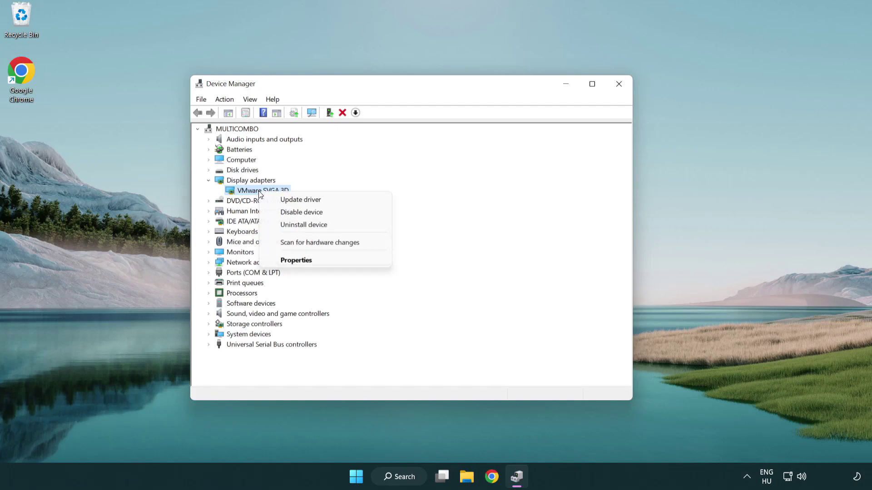
pyautogui.click(344, 200)
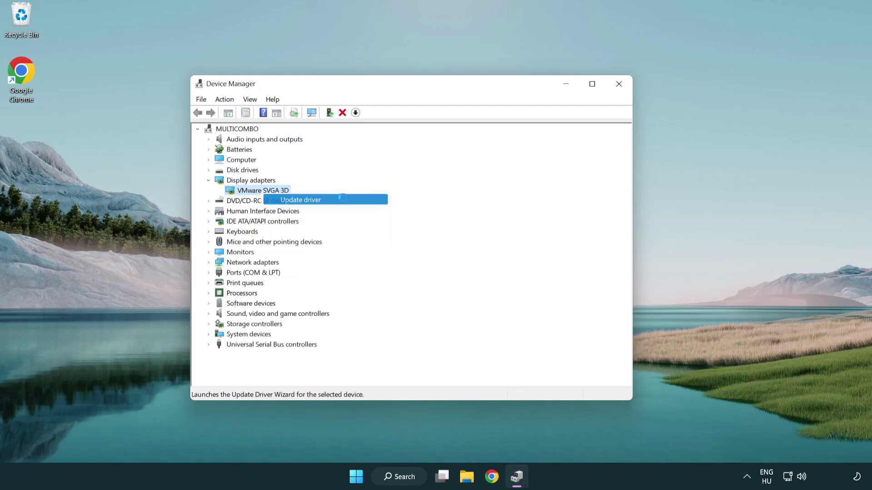
# Search automatically for a VMware SVGA 3D driver, confirm the best is installed, then close.
pyautogui.moveTo(360, 136); pyautogui.dragTo(377, 130)
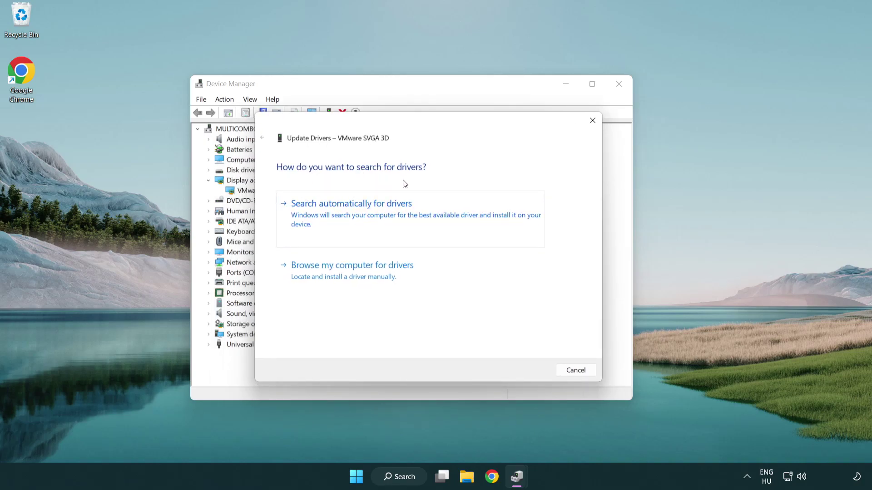
pyautogui.click(383, 213)
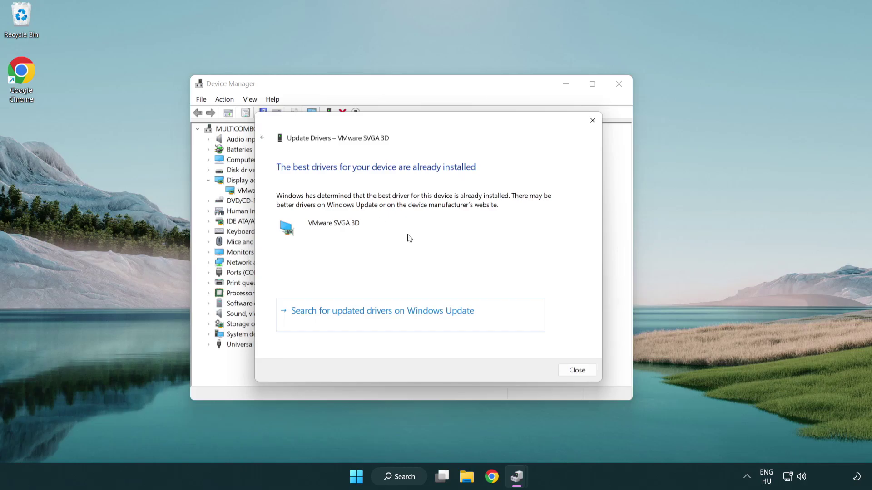
pyautogui.click(577, 372)
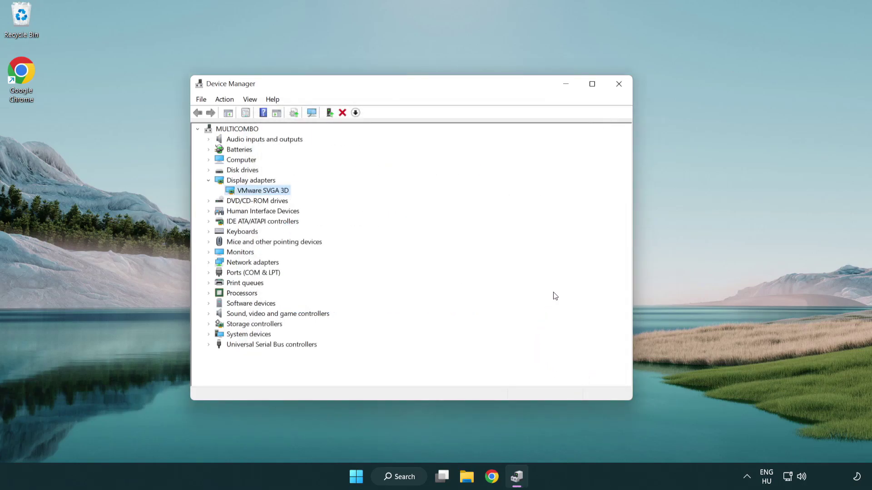
# Close Device Manager and open Windows Update settings by searching 'update'.
pyautogui.click(620, 85)
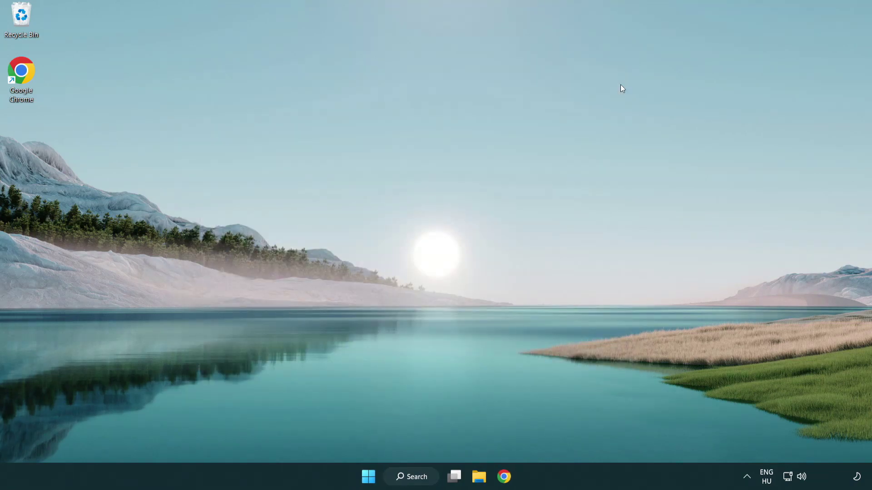
pyautogui.click(420, 474)
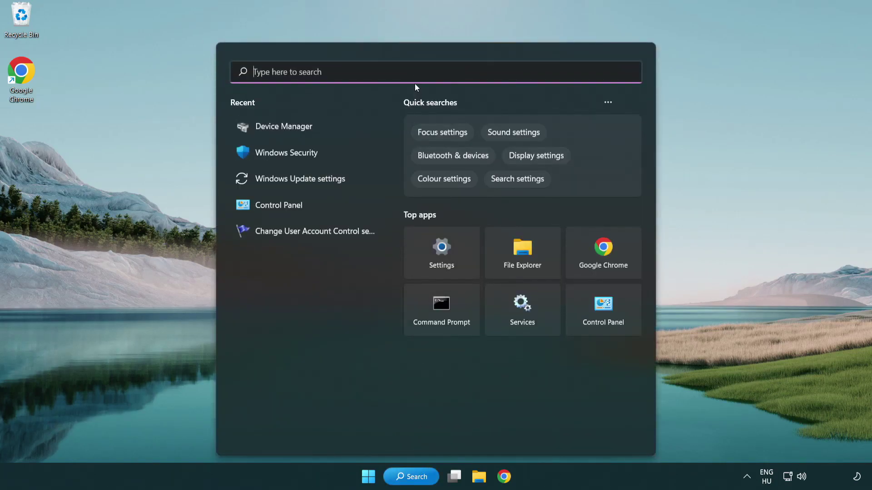
pyautogui.write('update')
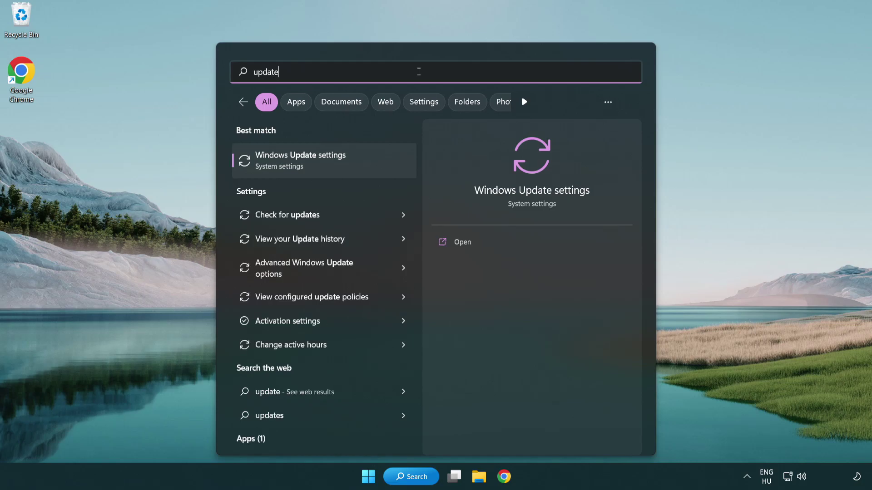
pyautogui.click(341, 168)
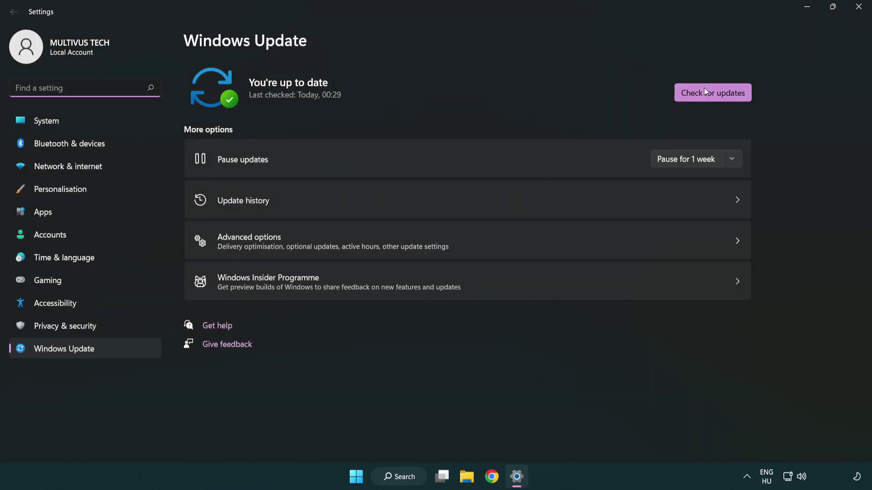
# Run a fresh Windows update check, confirm it's up to date, and close Settings.
pyautogui.click(728, 99)
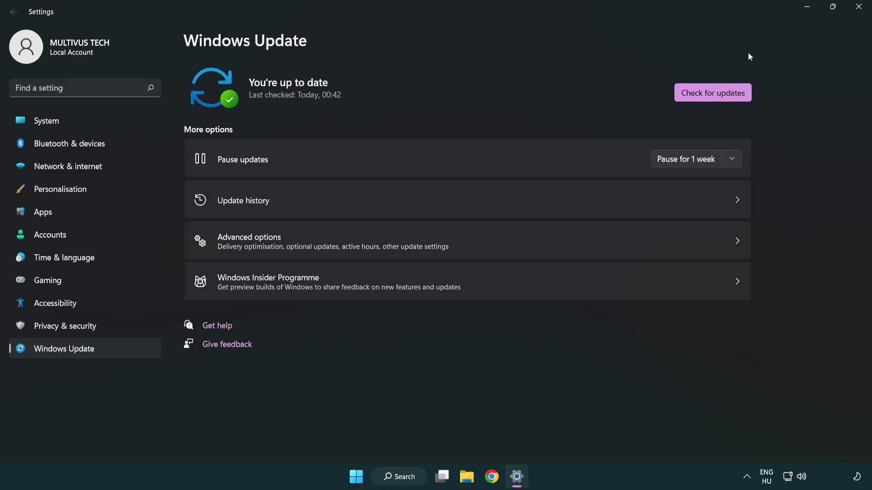
pyautogui.click(855, 13)
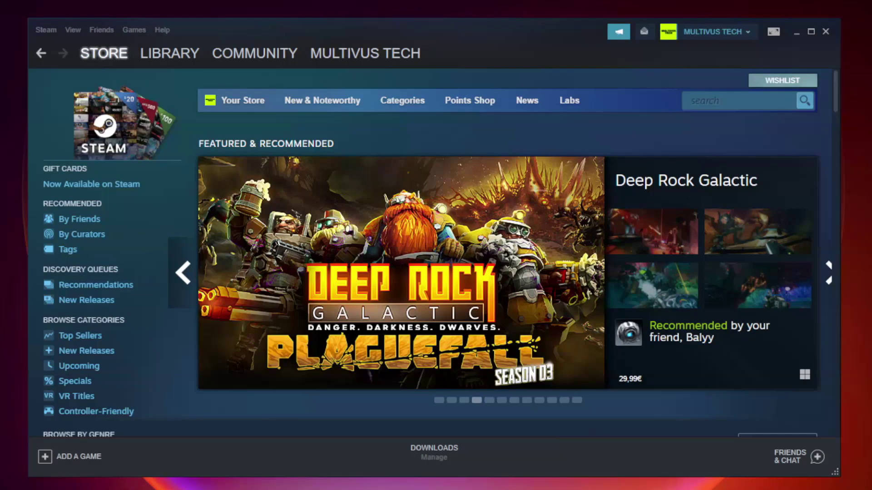
# Switch Steam to the Library and bring up actions for Unturned under Favorites.
pyautogui.moveTo(144, 57)
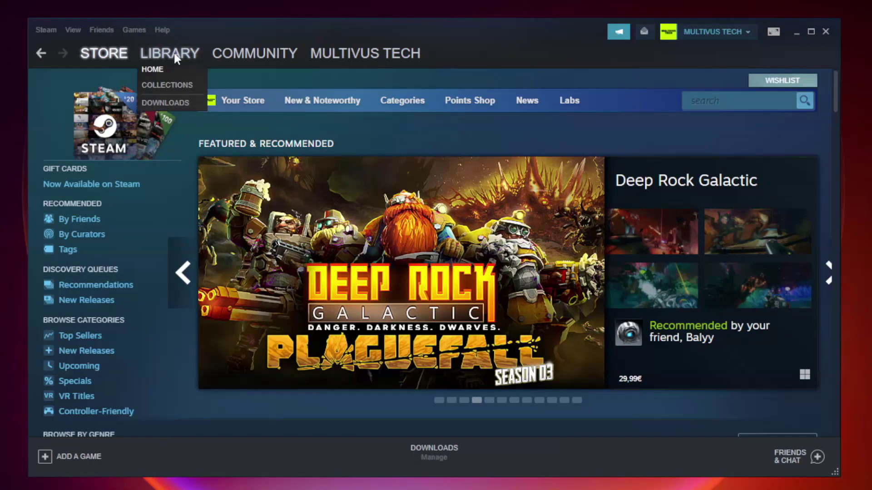
pyautogui.click(177, 58)
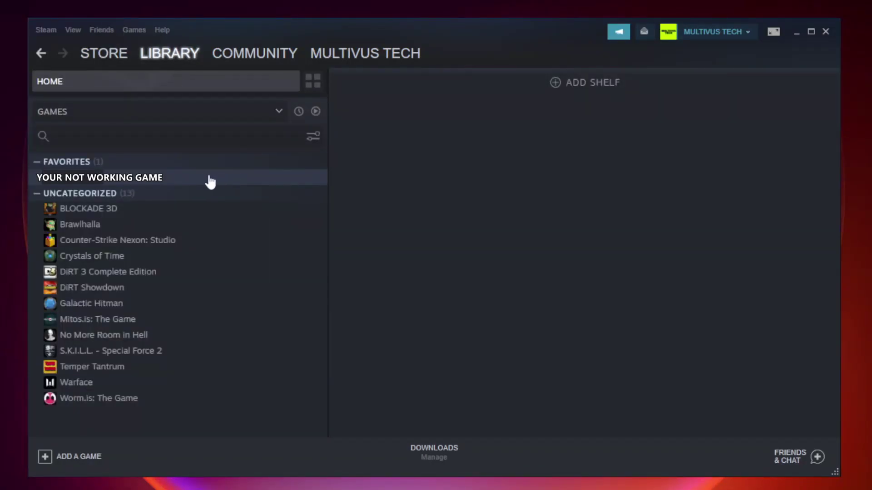
pyautogui.click(188, 178)
pyautogui.rightClick(188, 180)
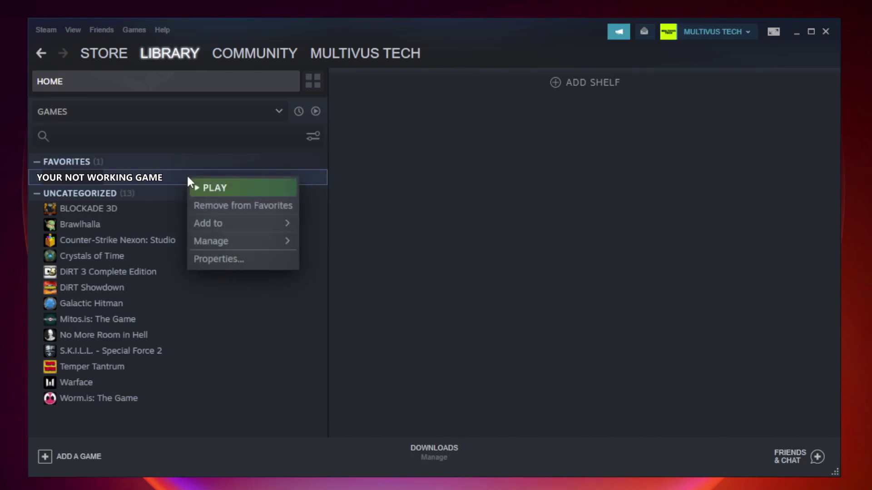
# Verify Unturned's local files through its Properties, confirming all 9192 files are valid.
pyautogui.click(240, 259)
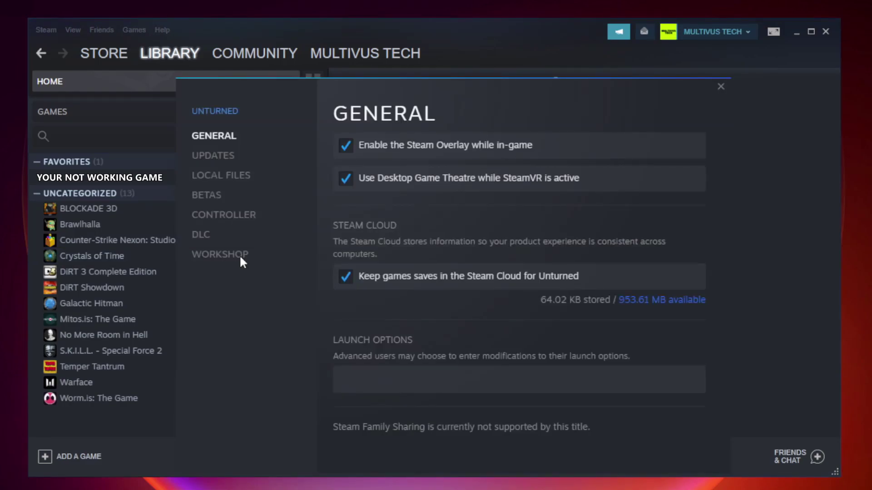
pyautogui.click(231, 179)
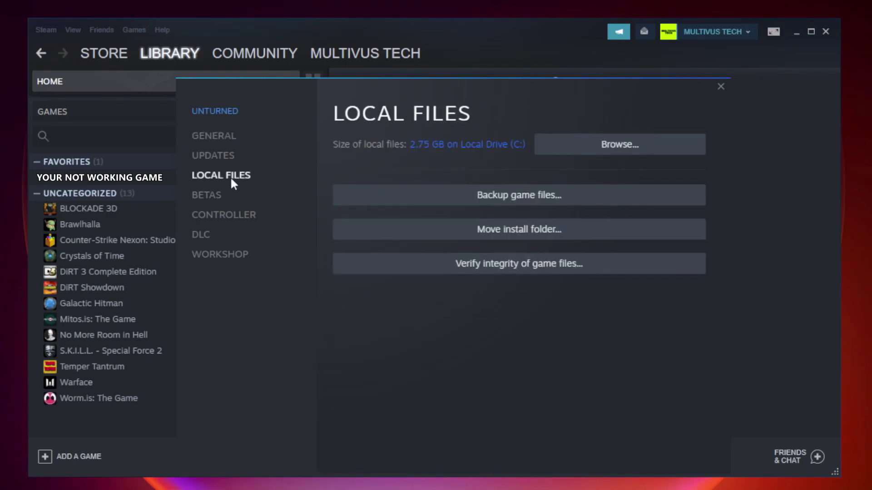
pyautogui.click(528, 273)
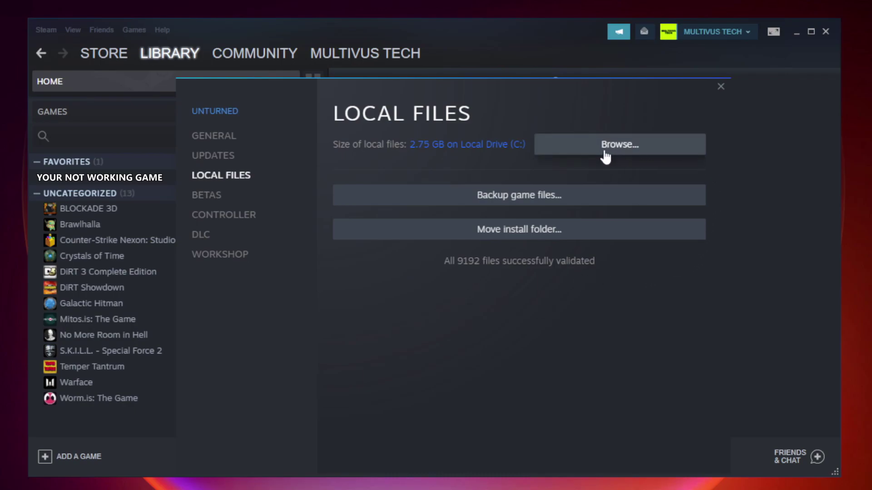
# Browse Unturned's install folder and bring up actions for the YOUR NOT WORKING GAME shortcut.
pyautogui.click(623, 157)
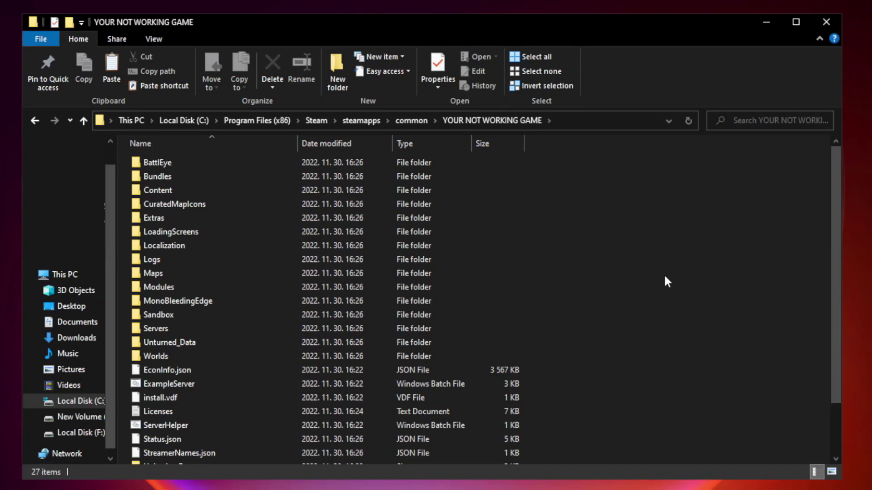
pyautogui.moveTo(836, 238); pyautogui.dragTo(837, 314)
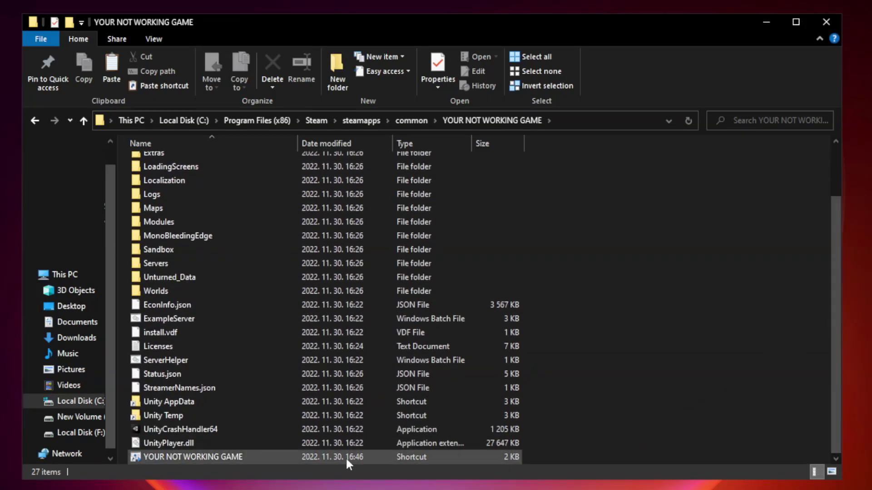
pyautogui.click(301, 458)
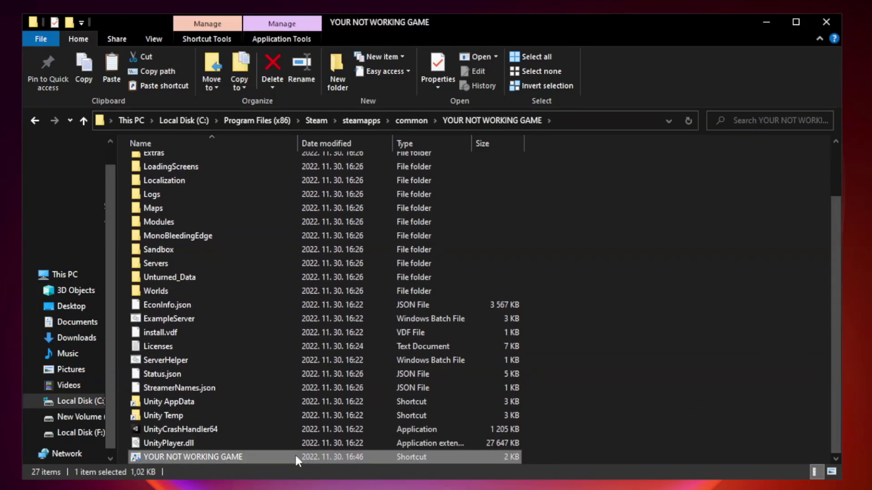
pyautogui.rightClick(296, 458)
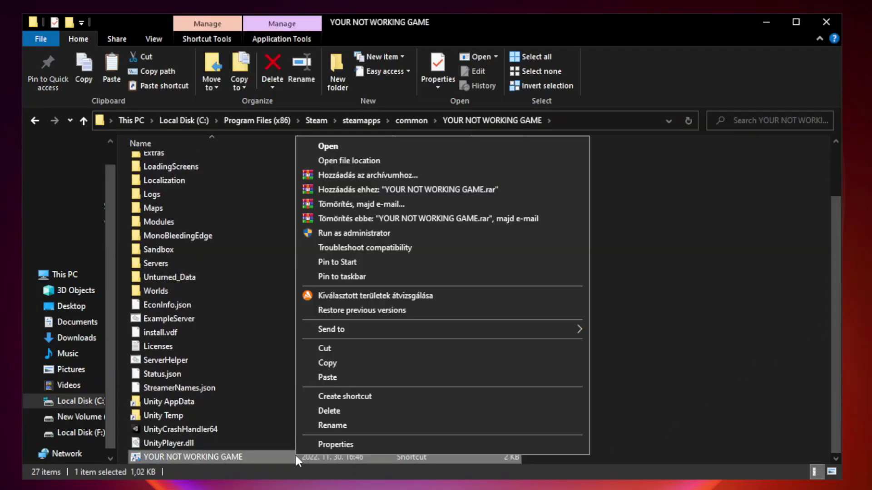
# Set the game shortcut to Windows 8 compatibility mode with fullscreen optimizations disabled, and apply.
pyautogui.click(439, 447)
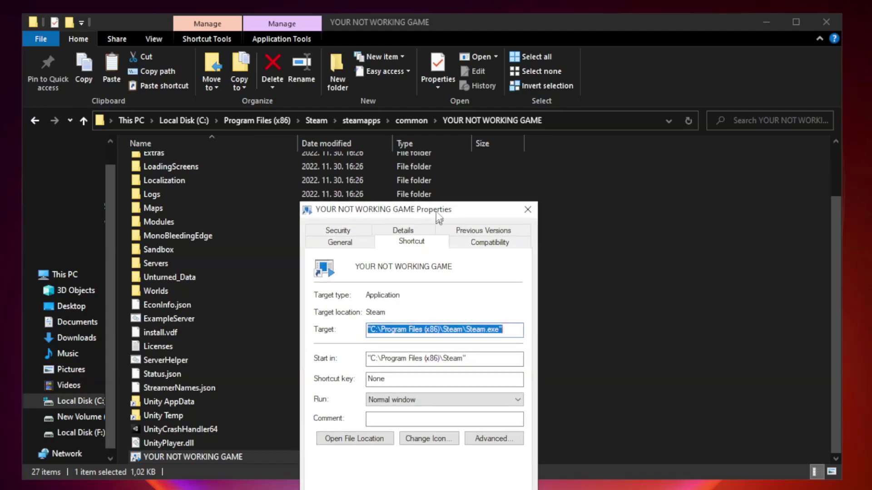
pyautogui.moveTo(433, 240); pyautogui.dragTo(433, 99)
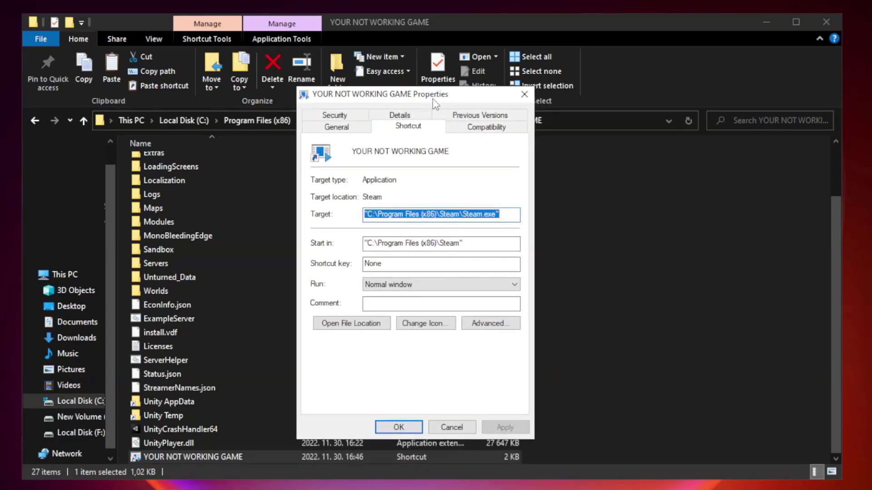
pyautogui.click(484, 129)
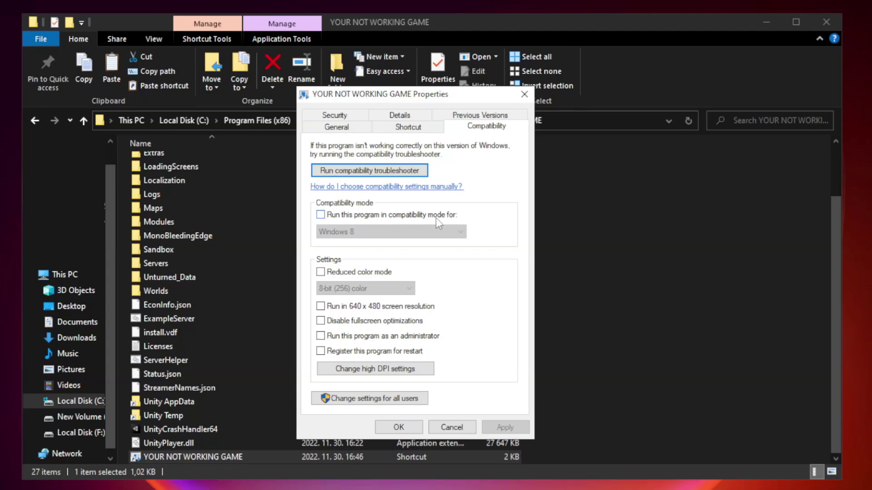
pyautogui.click(346, 216)
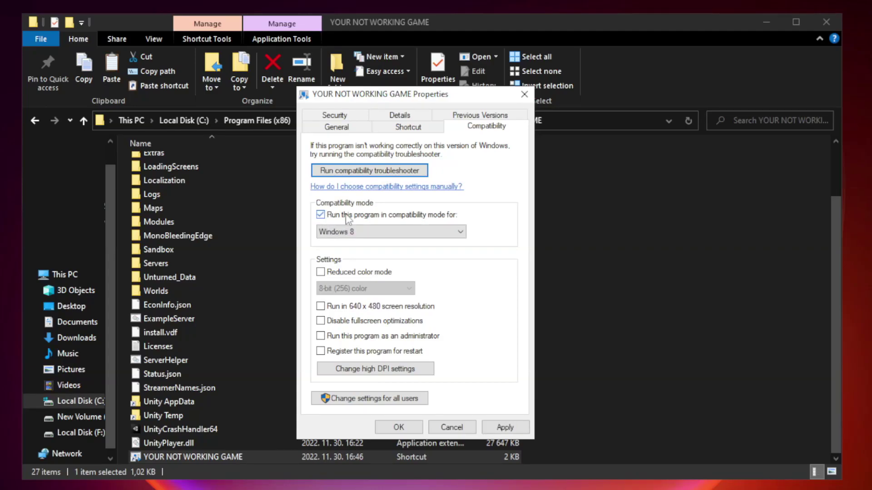
pyautogui.click(371, 232)
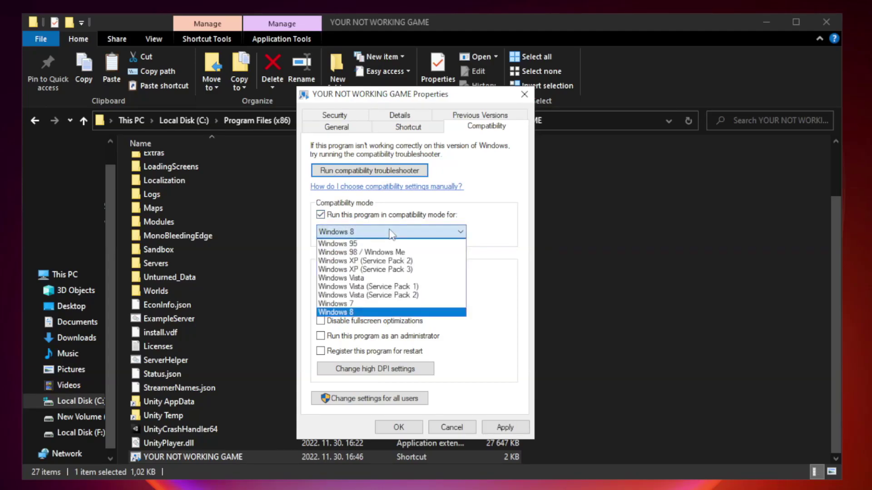
pyautogui.click(368, 313)
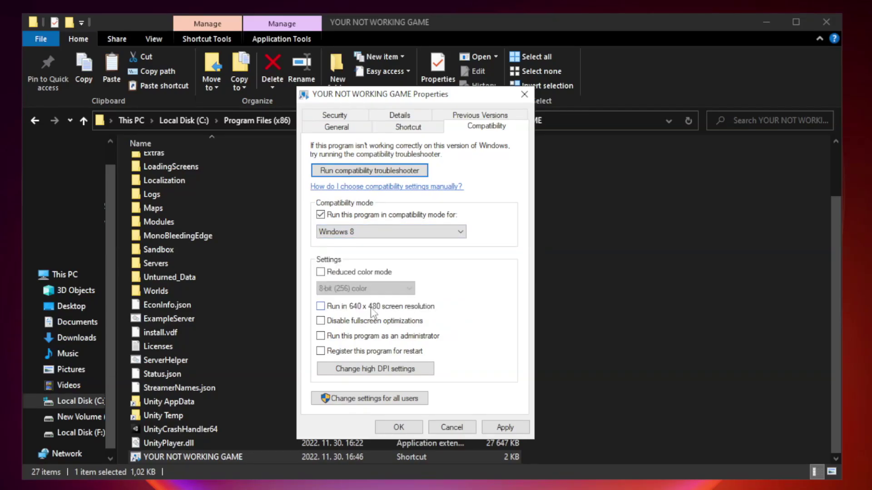
pyautogui.click(342, 326)
pyautogui.click(503, 431)
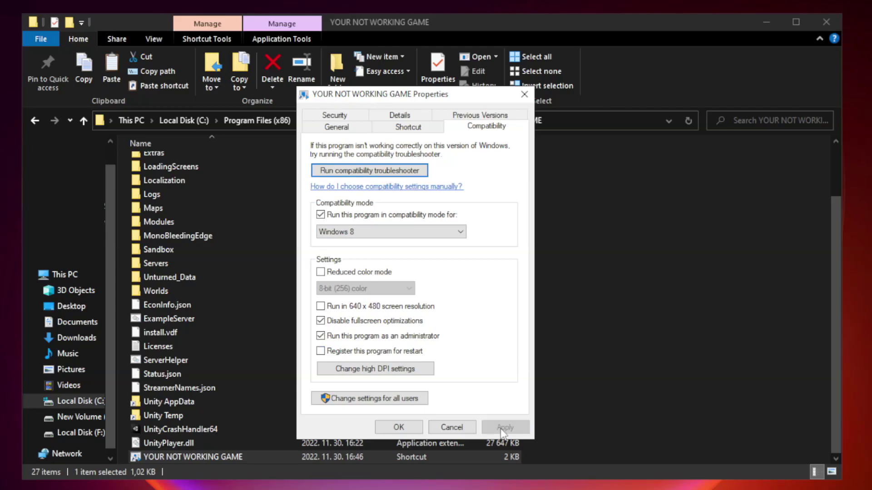
pyautogui.click(398, 428)
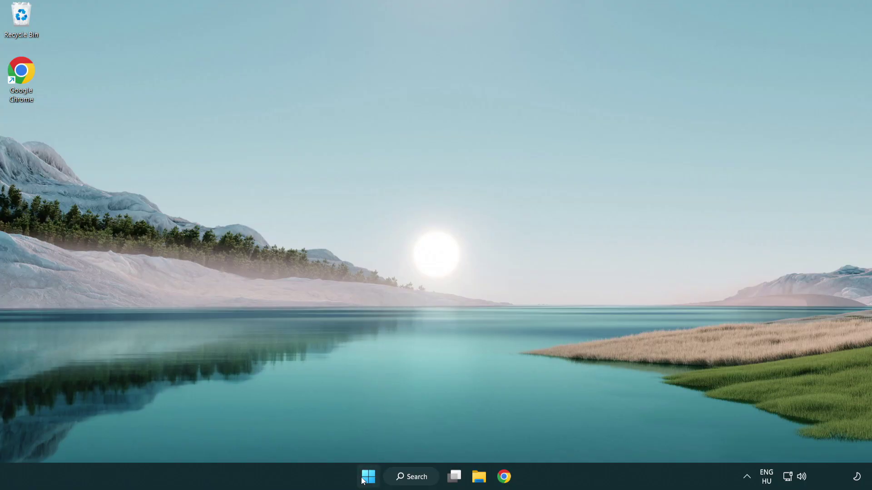
# Open Task Manager's Startup apps list and disable Terminal at startup.
pyautogui.rightClick(369, 479)
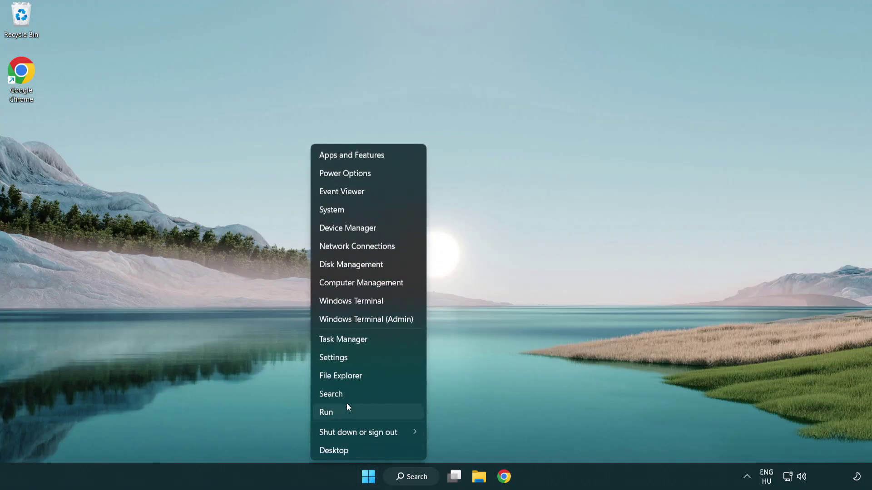
pyautogui.click(386, 341)
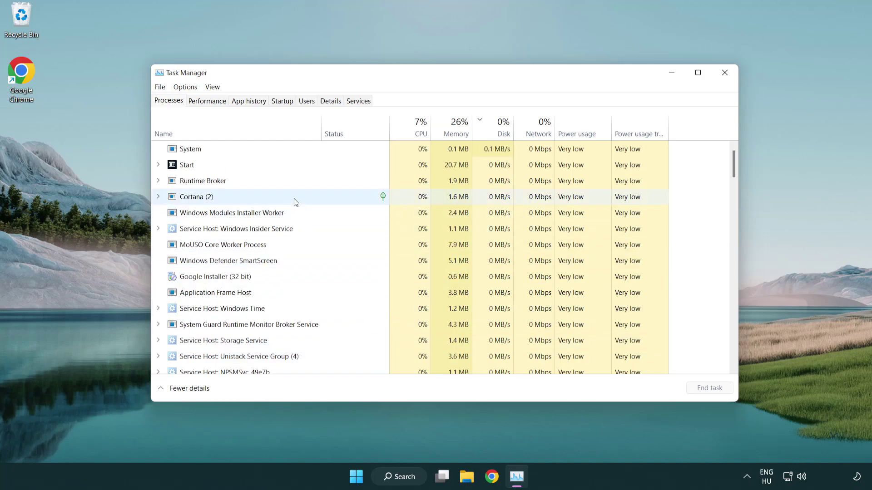
pyautogui.click(283, 101)
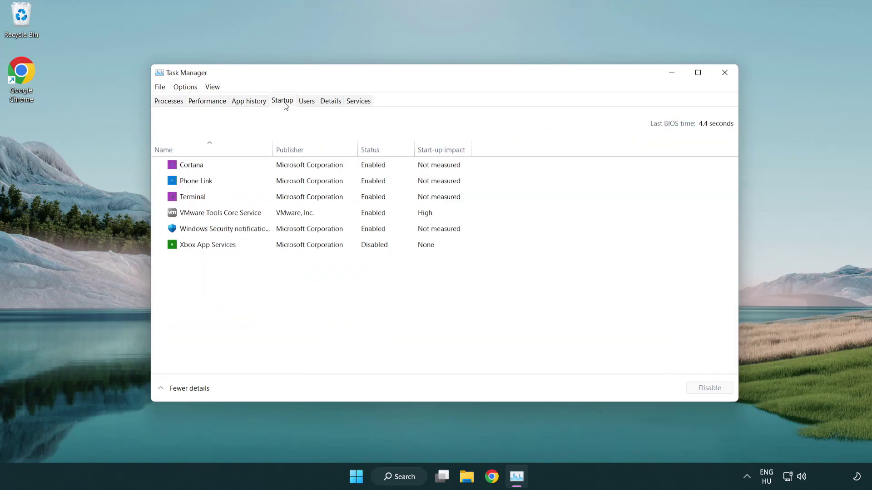
pyautogui.click(285, 199)
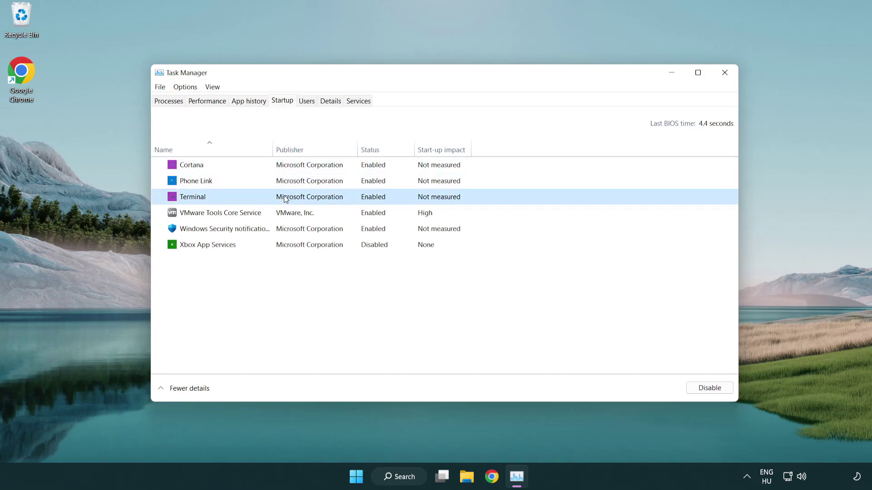
pyautogui.click(701, 388)
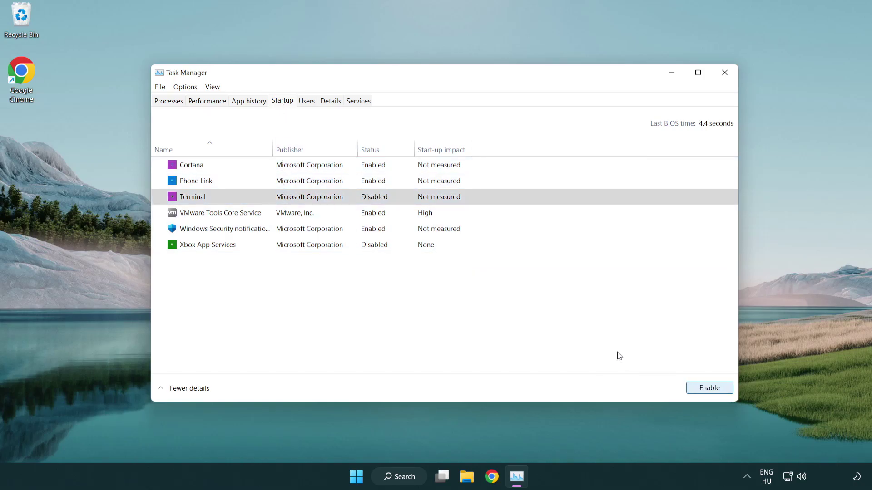
# Disable Phone Link, Cortana and Windows Security notification at startup, then close Task Manager.
pyautogui.click(363, 183)
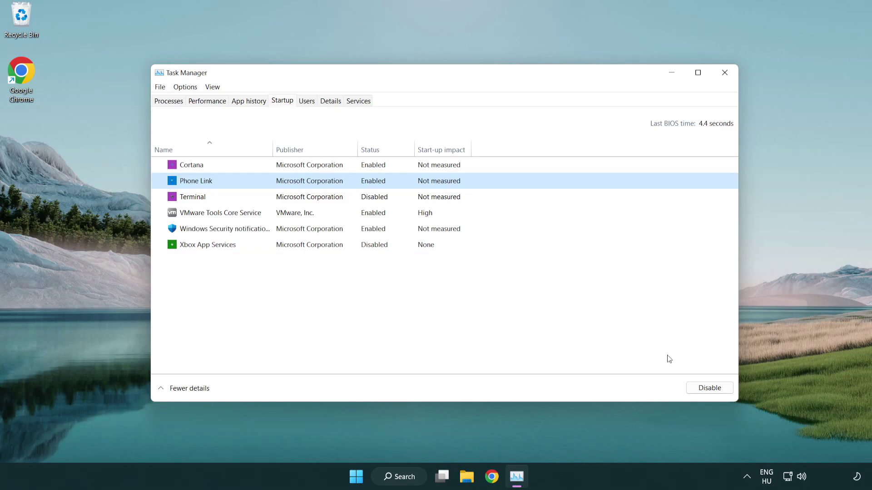
pyautogui.click(709, 390)
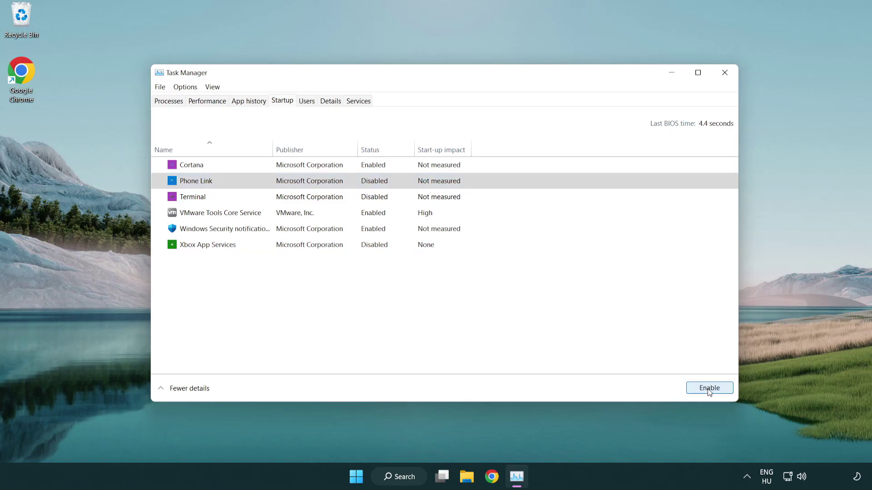
pyautogui.click(311, 169)
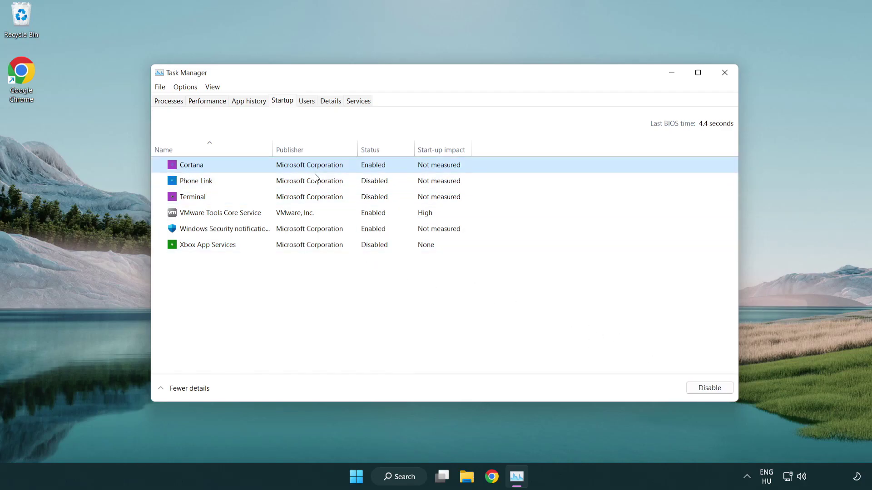
pyautogui.click(694, 387)
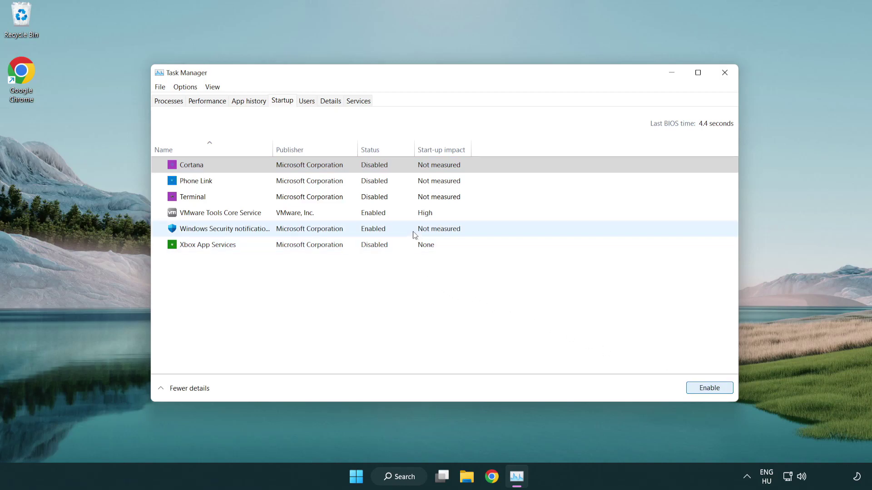
pyautogui.click(415, 234)
pyautogui.click(688, 387)
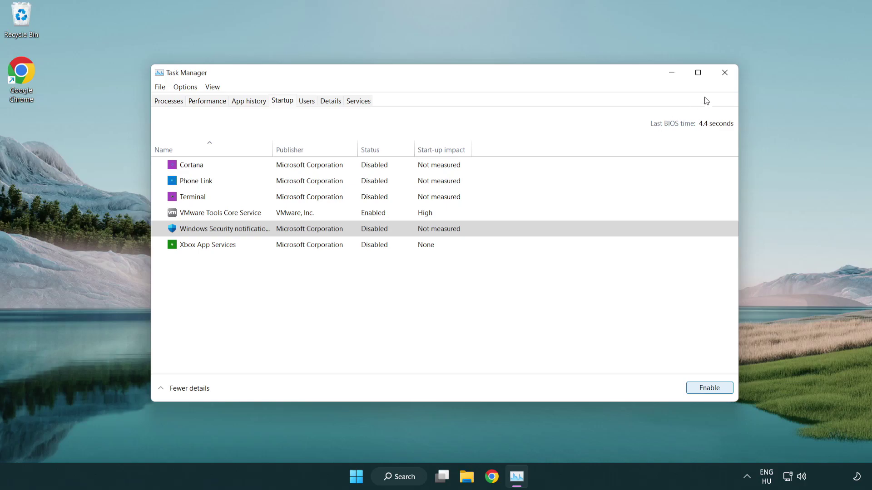
pyautogui.click(726, 75)
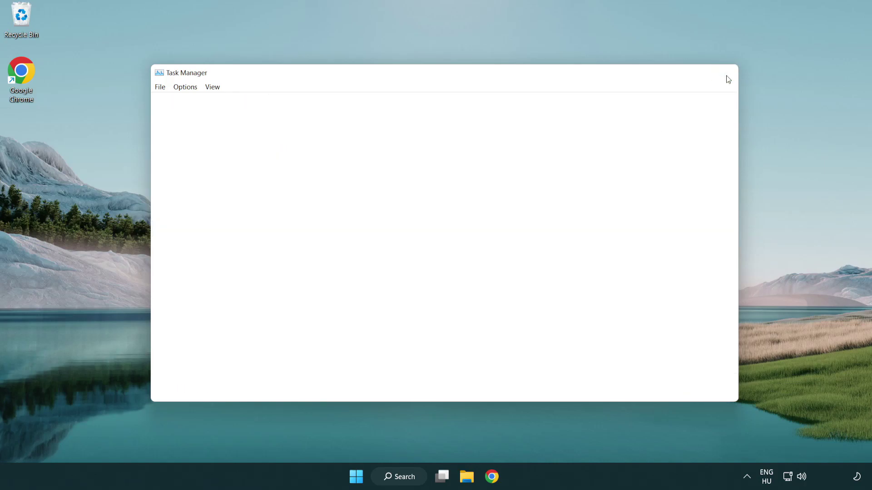
# Search for 'security' and launch the Windows Security app.
pyautogui.click(417, 482)
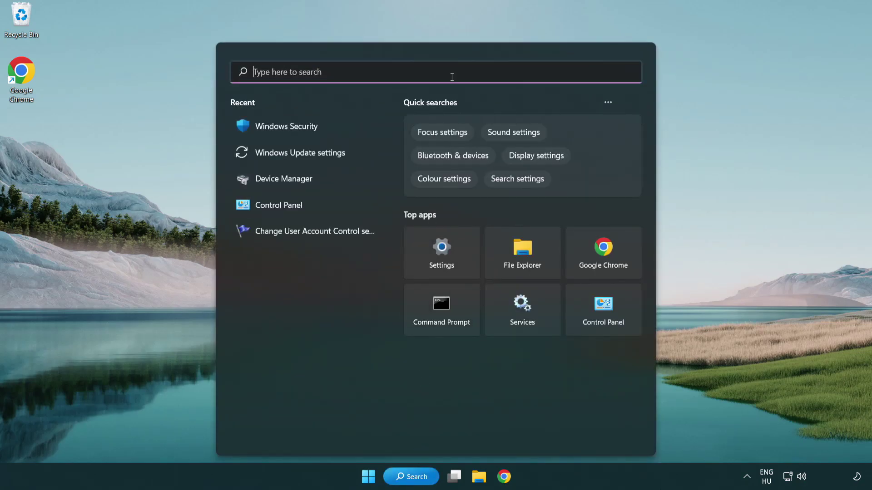
pyautogui.write('securi')
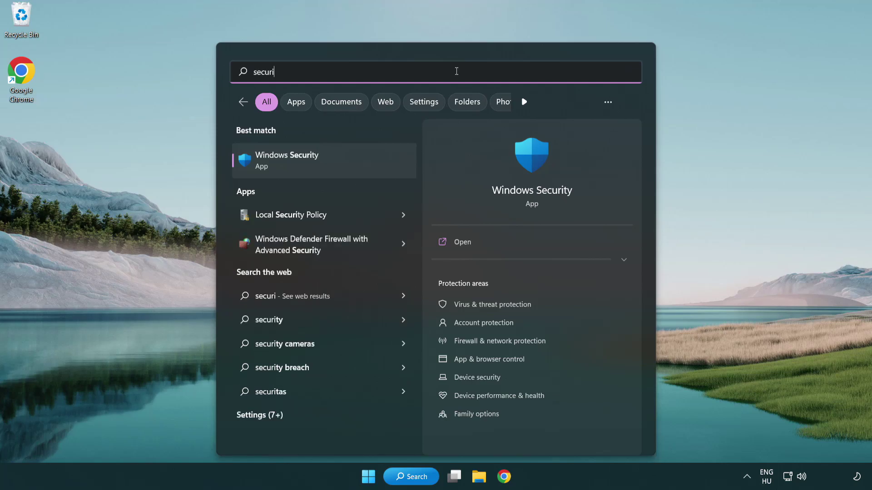
pyautogui.write('ty')
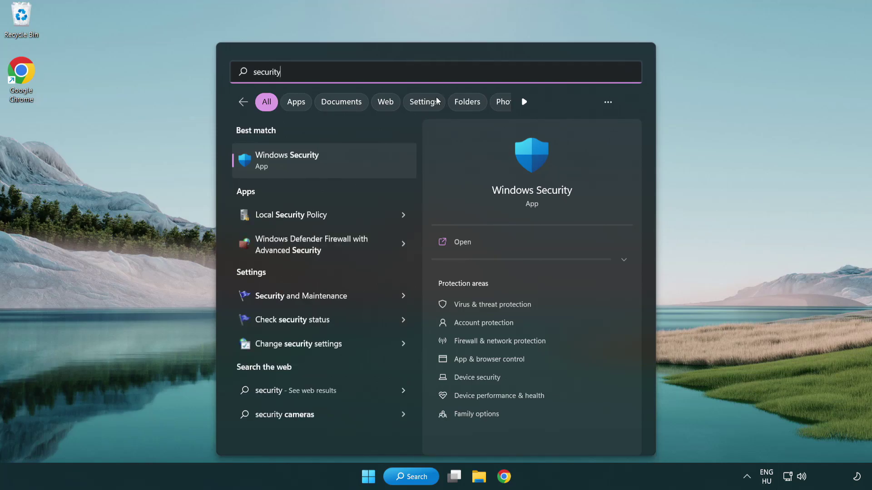
pyautogui.click(357, 167)
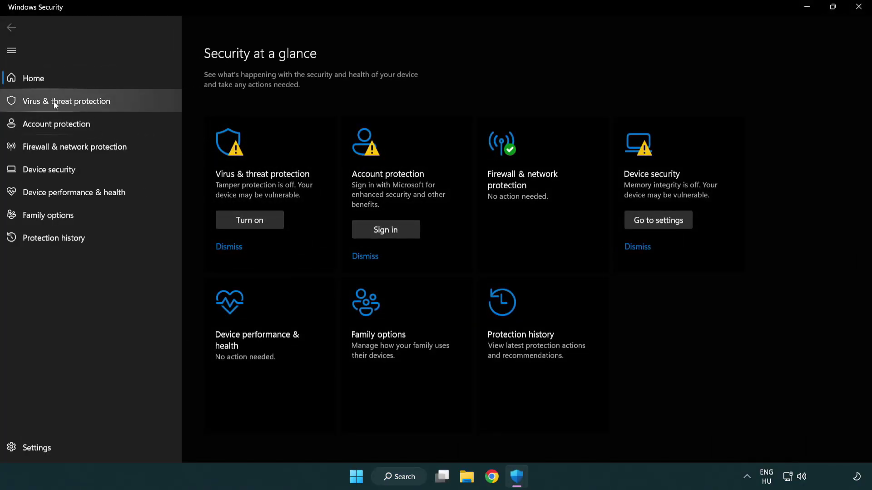
# Go to Virus & threat protection settings and scroll down to the Exclusions section.
pyautogui.click(133, 104)
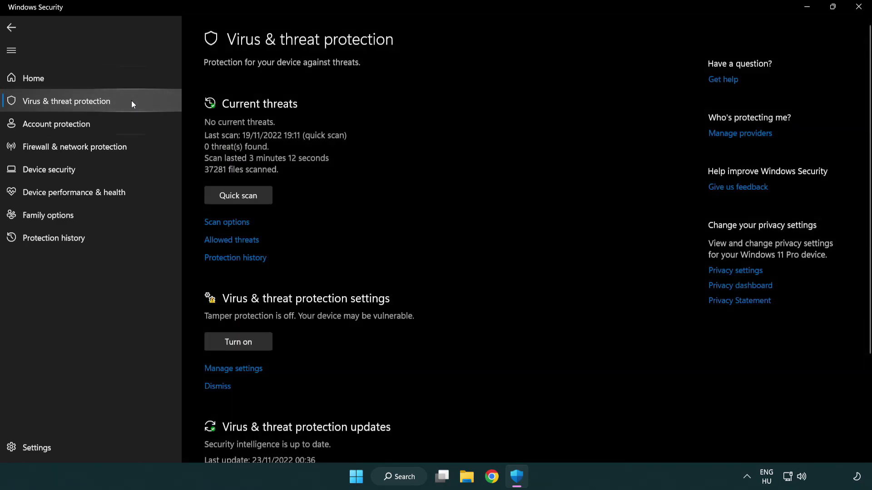
pyautogui.scroll(-3, 254, 254)
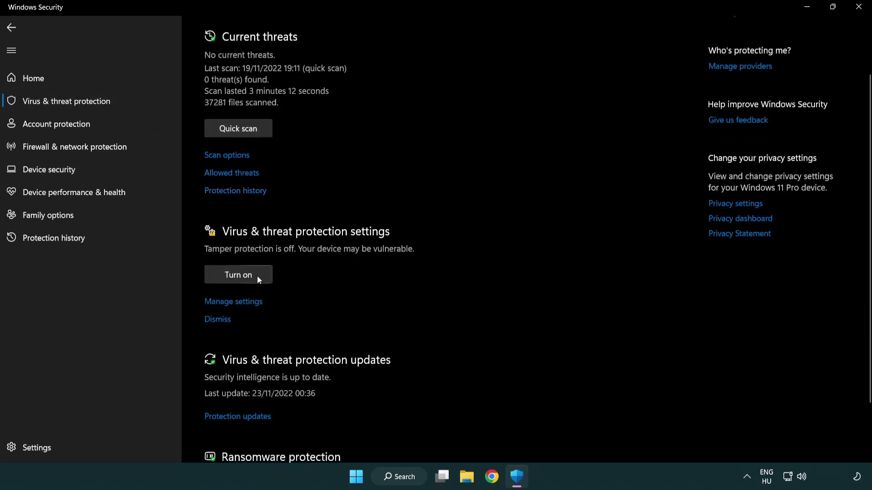
pyautogui.click(232, 303)
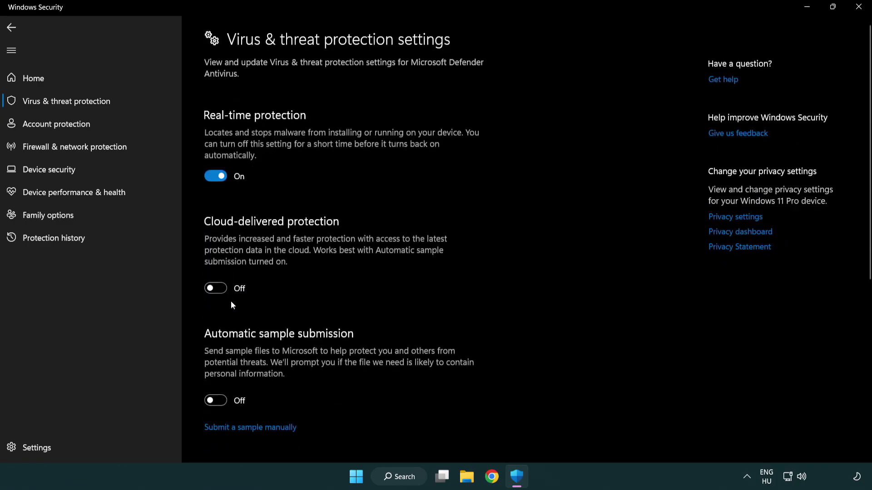
pyautogui.scroll(-10, 233, 305)
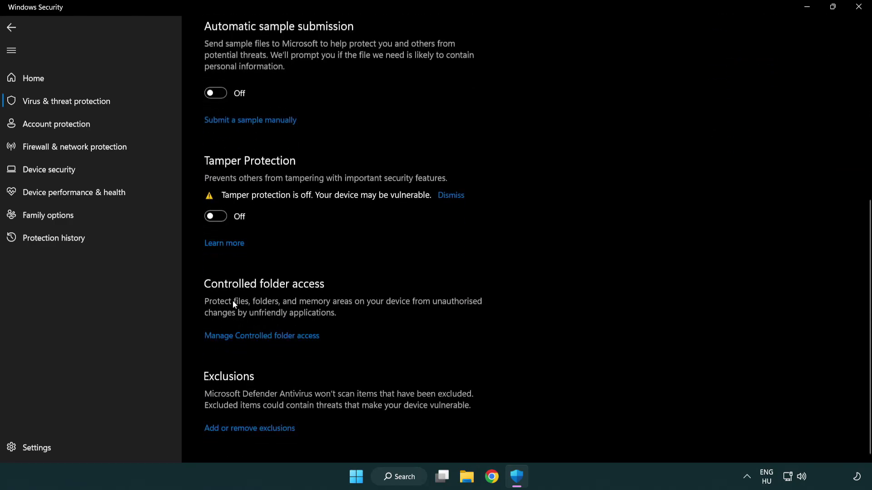
# Start adding a File exclusion from the Defender exclusions list.
pyautogui.click(252, 431)
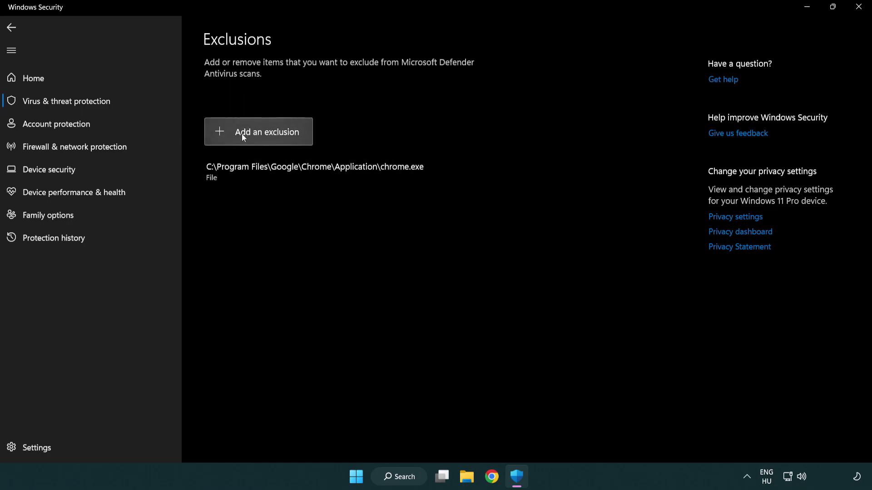
pyautogui.click(262, 136)
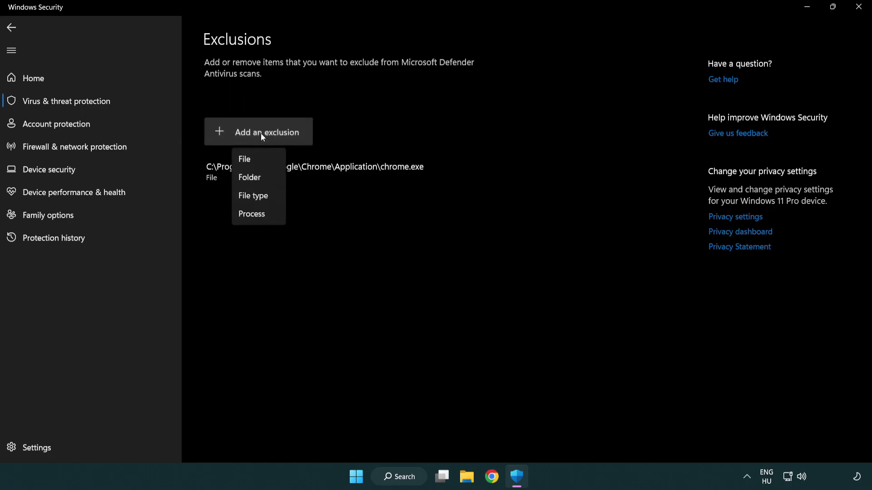
pyautogui.click(263, 160)
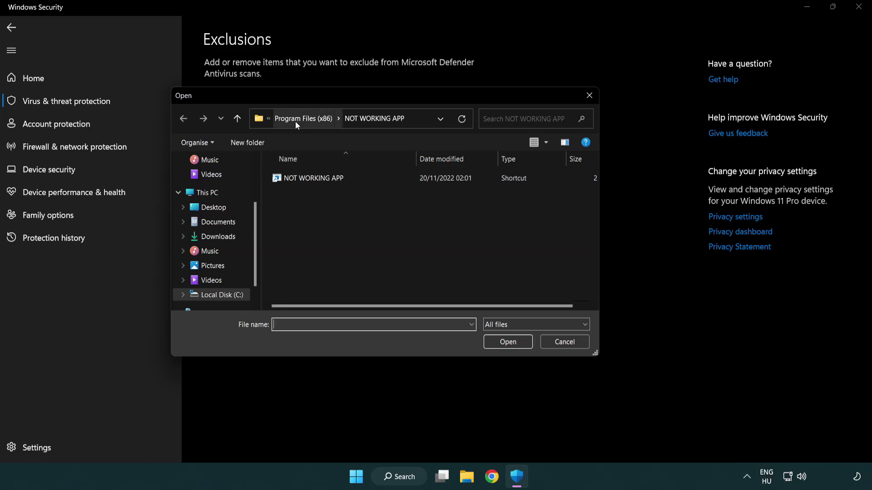
# Exclude the shortcut in C:\Program Files (x86)\NOT WORKING APP, then close Windows Security.
pyautogui.click(296, 119)
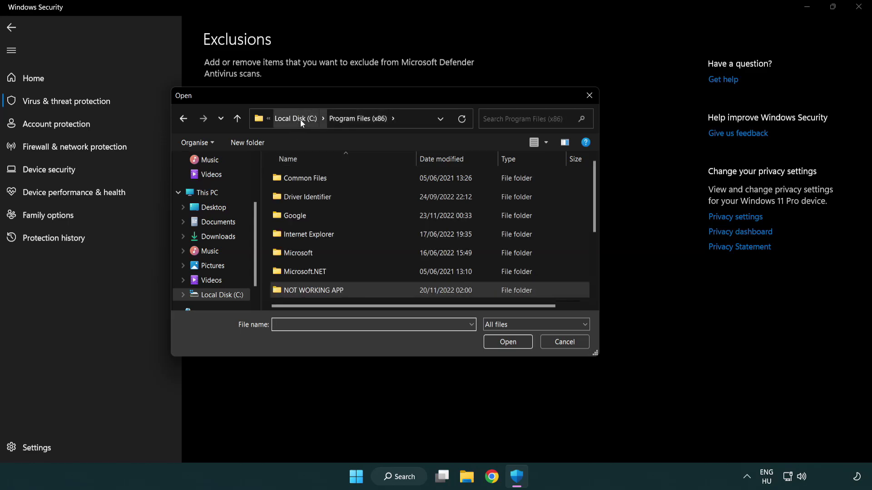
pyautogui.click(301, 119)
pyautogui.click(295, 120)
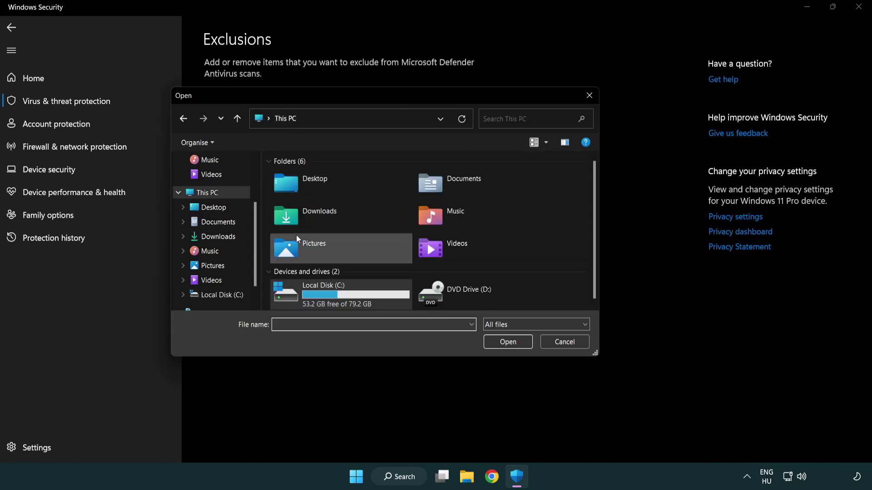
pyautogui.doubleClick(318, 301)
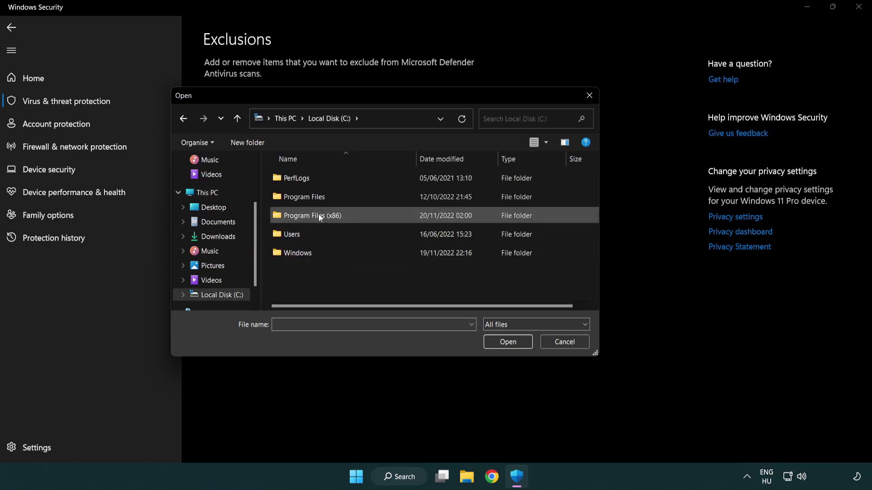
pyautogui.doubleClick(319, 216)
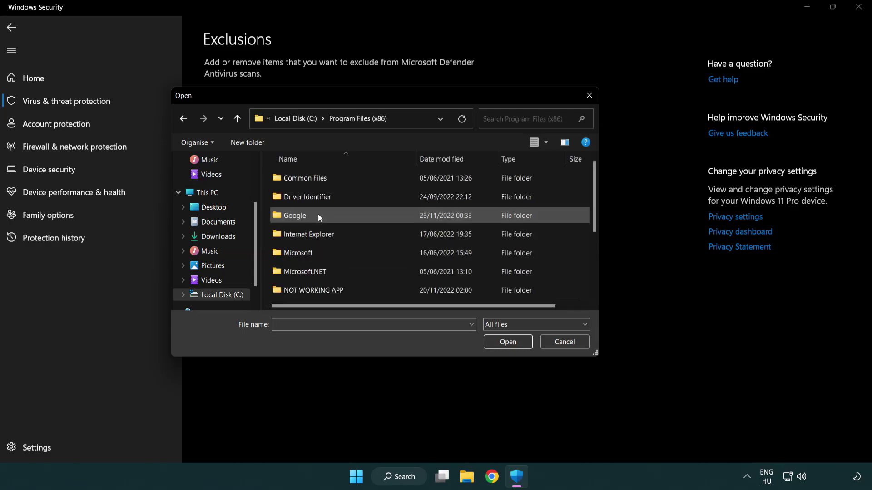
pyautogui.doubleClick(325, 293)
pyautogui.click(308, 179)
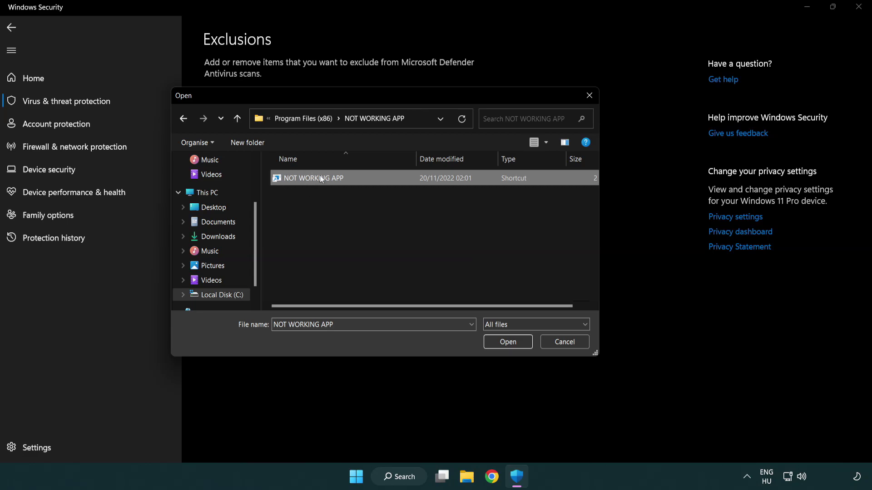
pyautogui.click(508, 347)
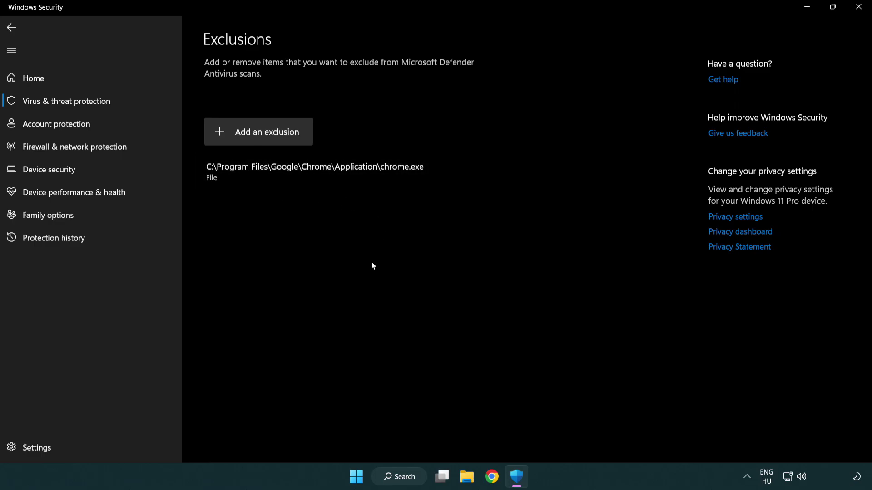
pyautogui.click(858, 7)
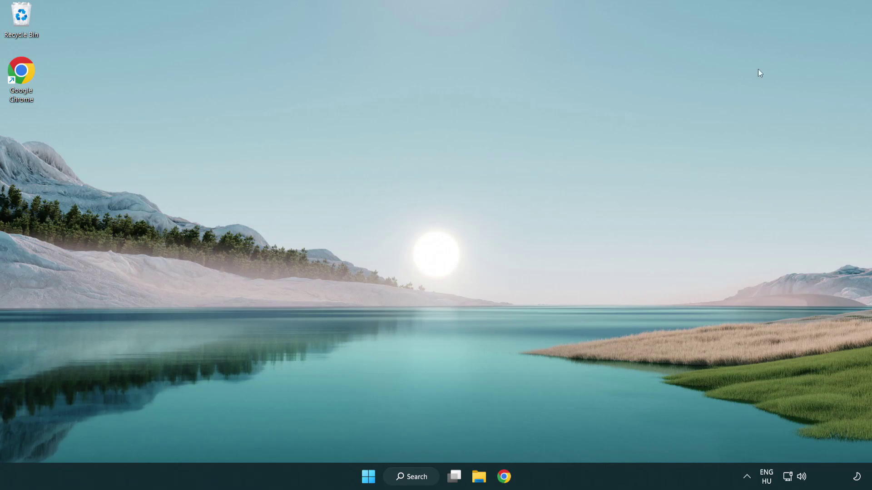
# Show the Start menu's power options: Sleep, Shut down and Restart.
pyautogui.click(368, 476)
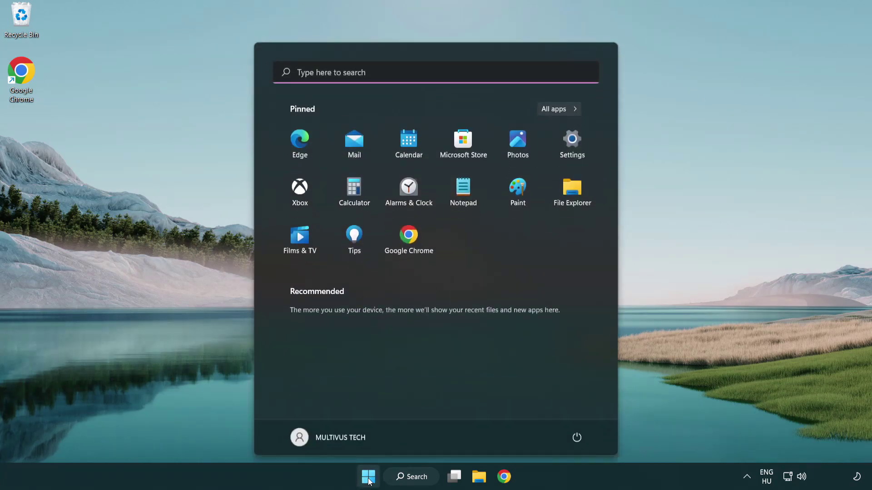
pyautogui.click(577, 437)
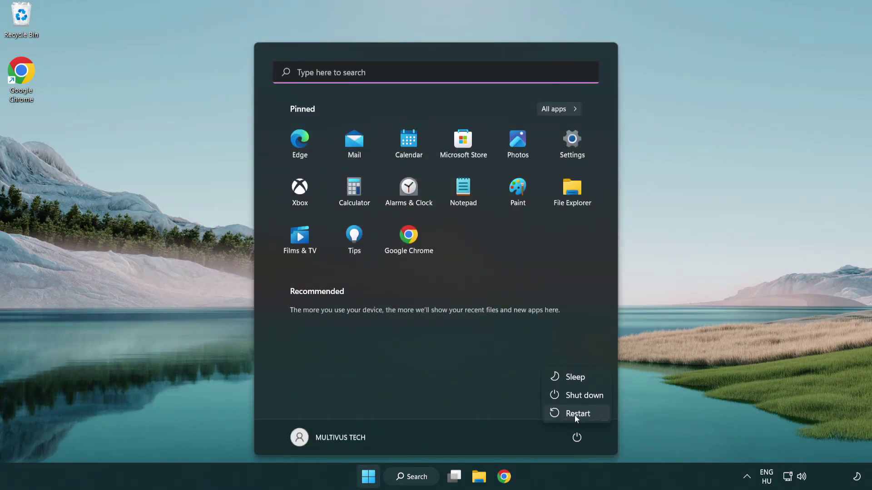